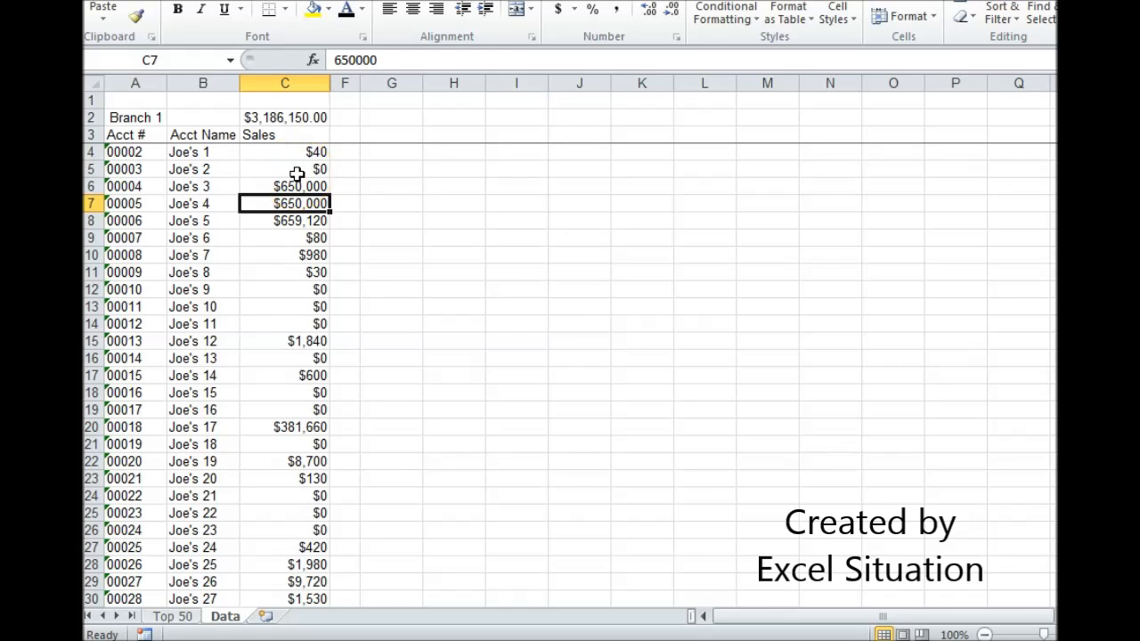
Step: Unhide the columns between C and F on the Data sheet
left_click(293, 172)
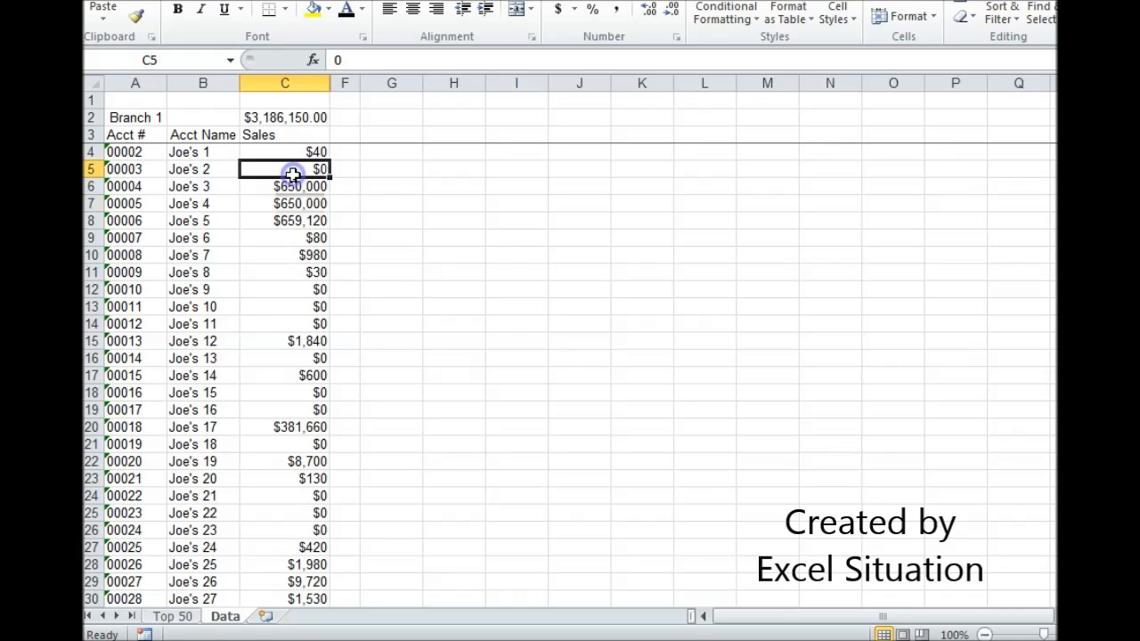
left_click(264, 186)
left_click(259, 201)
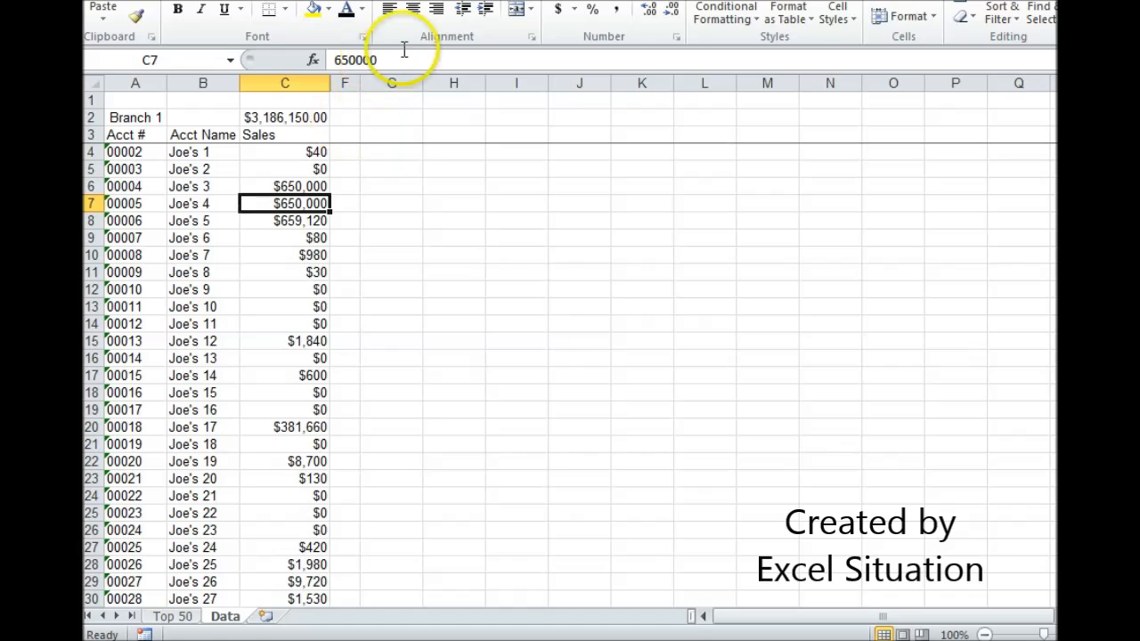
left_click(305, 184)
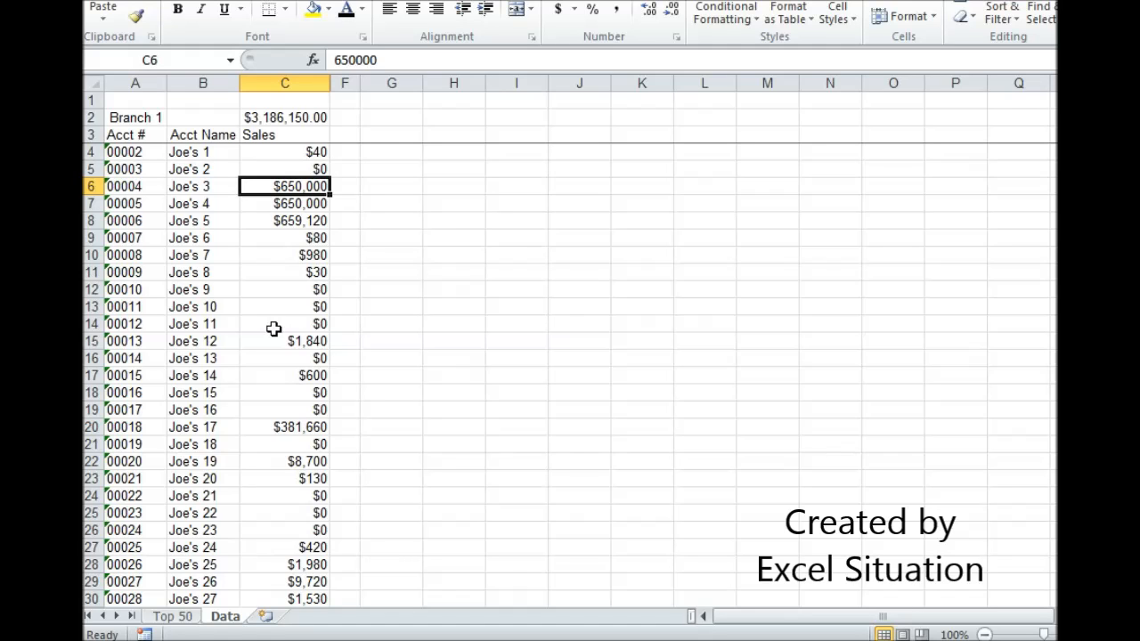
left_click_drag(311, 83, 341, 83)
right_click(340, 83)
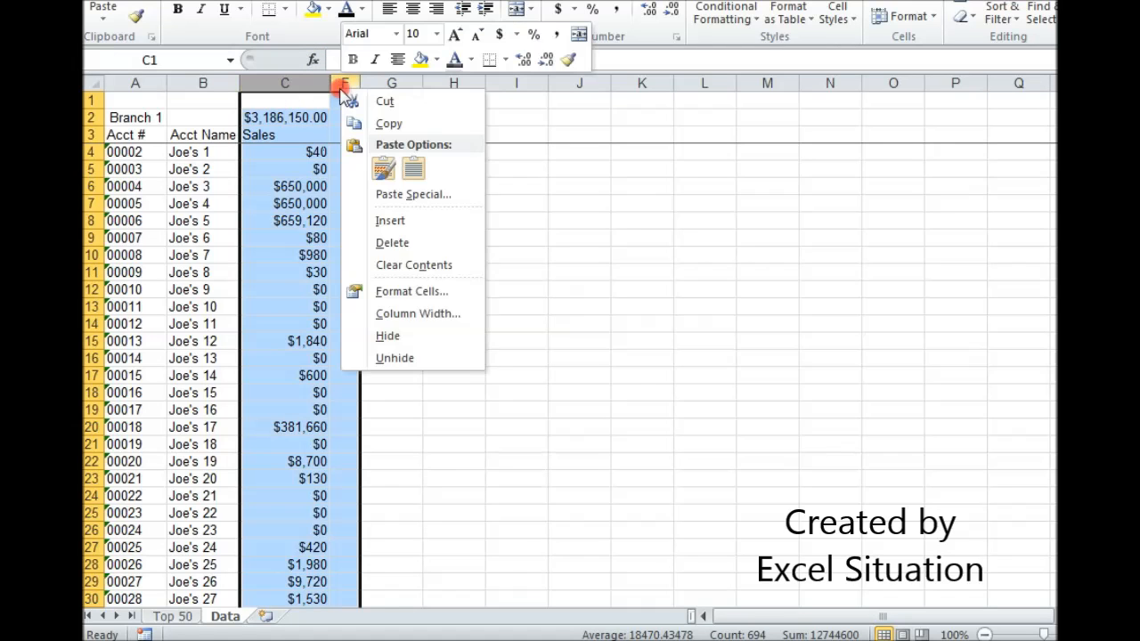
left_click(397, 357)
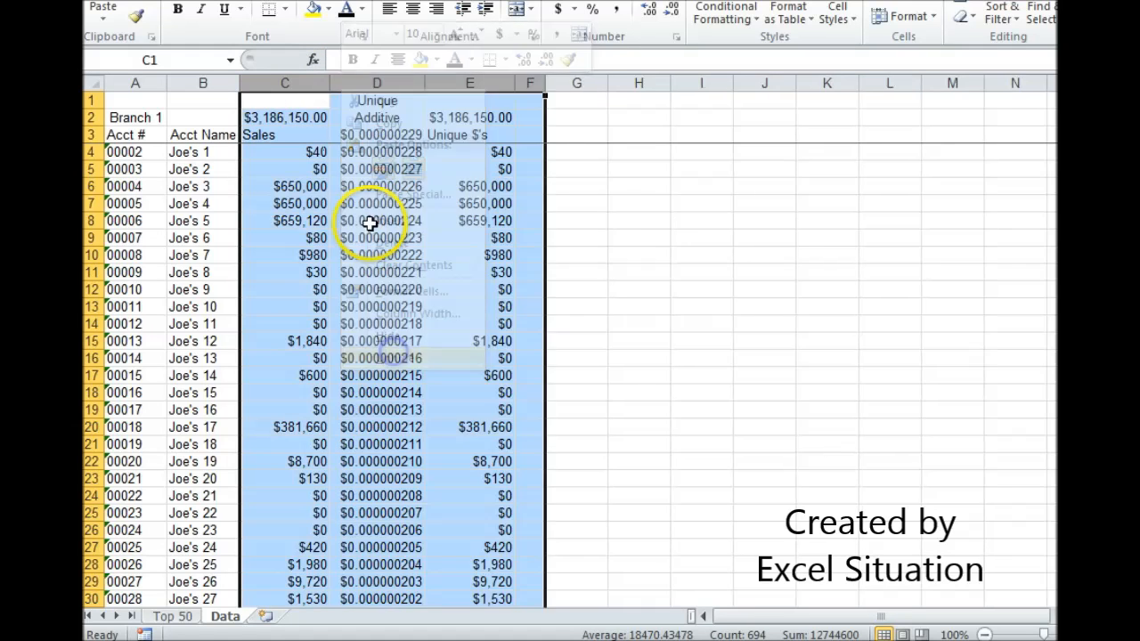
Step: Examine the Unique $'s formula in E4 with its inputs C4 and D4, and the subtotal formulas in E2 and C2
left_click(377, 118)
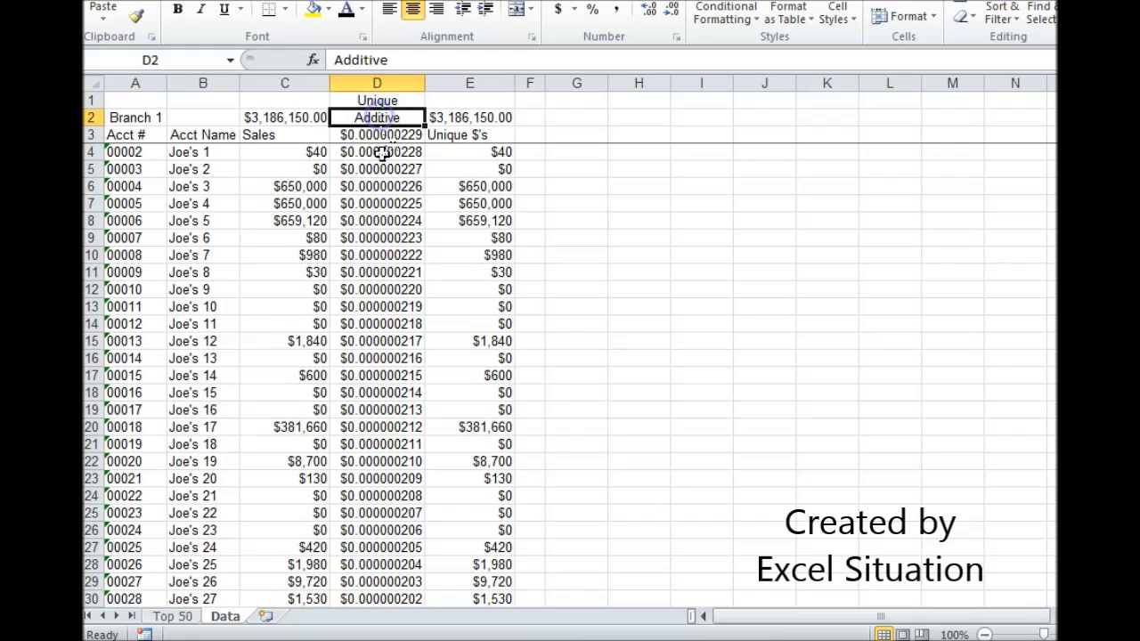
left_click(449, 149)
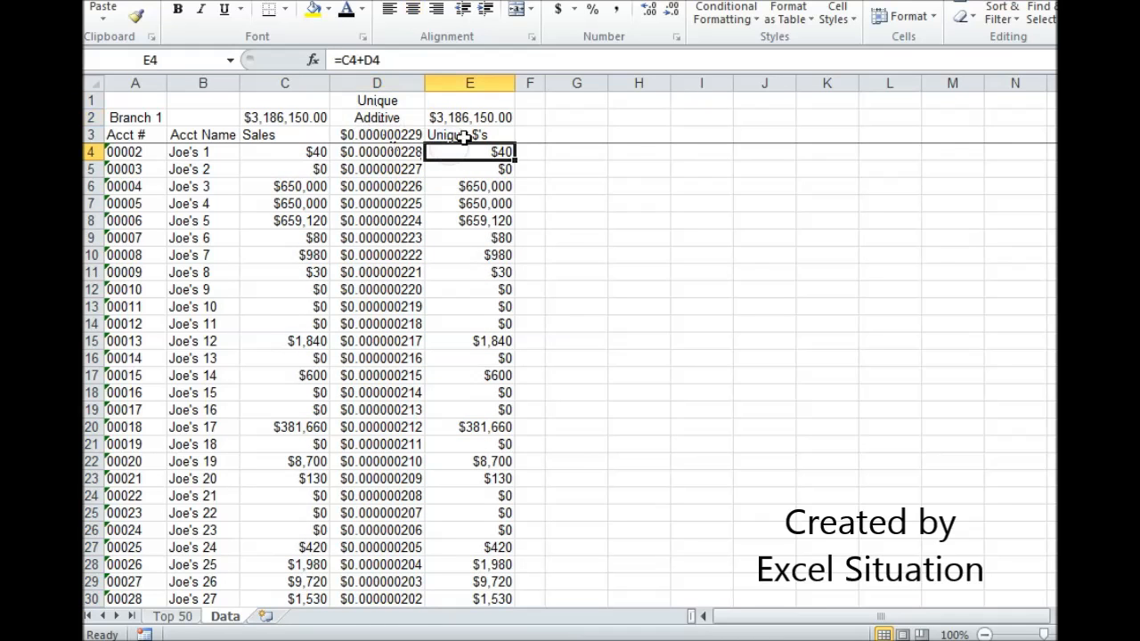
left_click(397, 152)
left_click(307, 153)
left_click(463, 151)
left_click(469, 117)
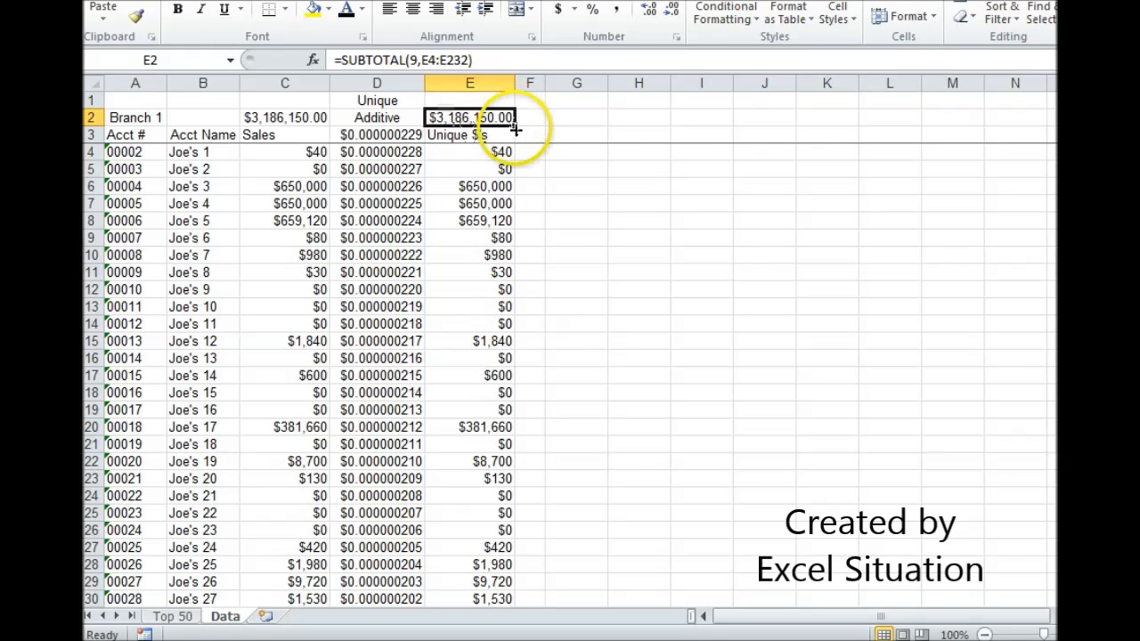
left_click(306, 118)
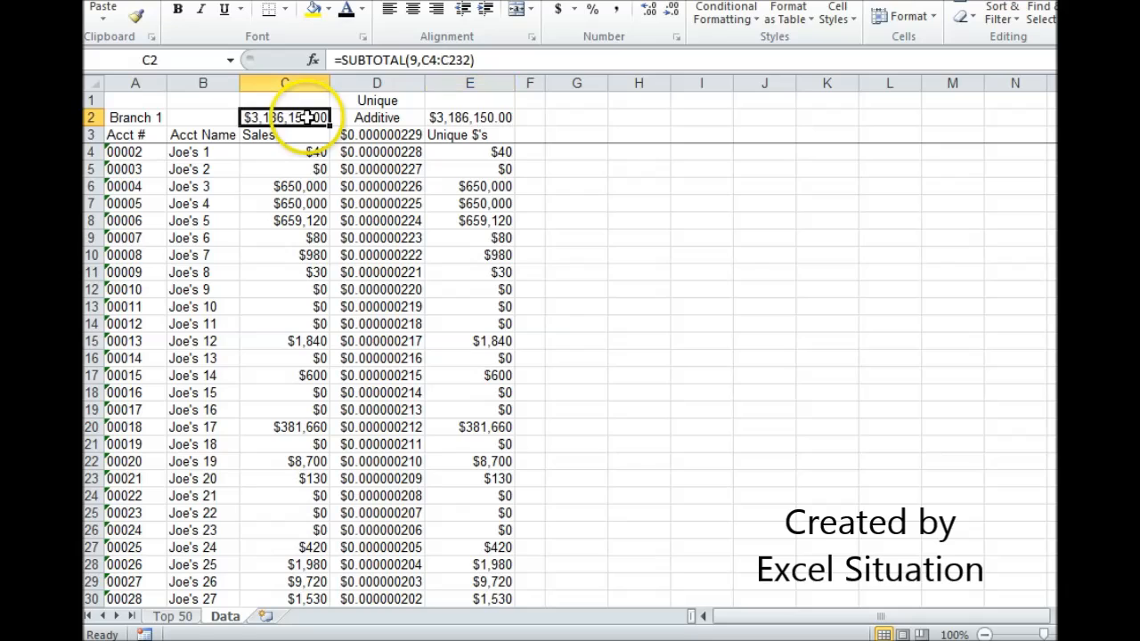
Step: Examine how the Unique Additive formulas in D3, D4 and D6 make the tied sales of the accounts in rows 6 and 7 distinct
left_click(389, 153)
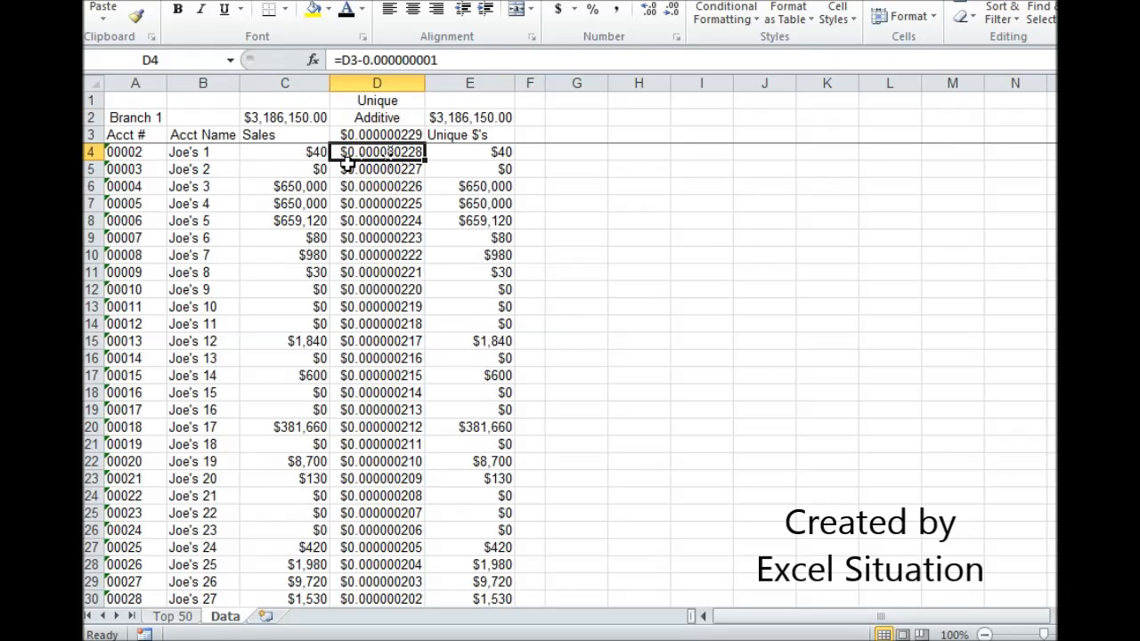
left_click(448, 152)
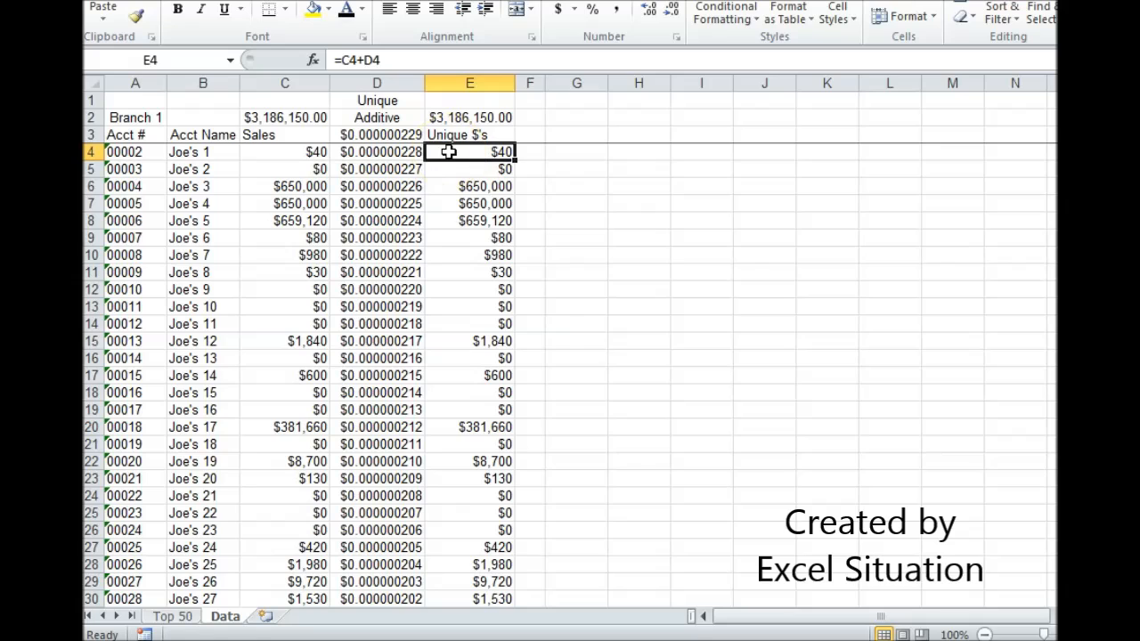
left_click(379, 154)
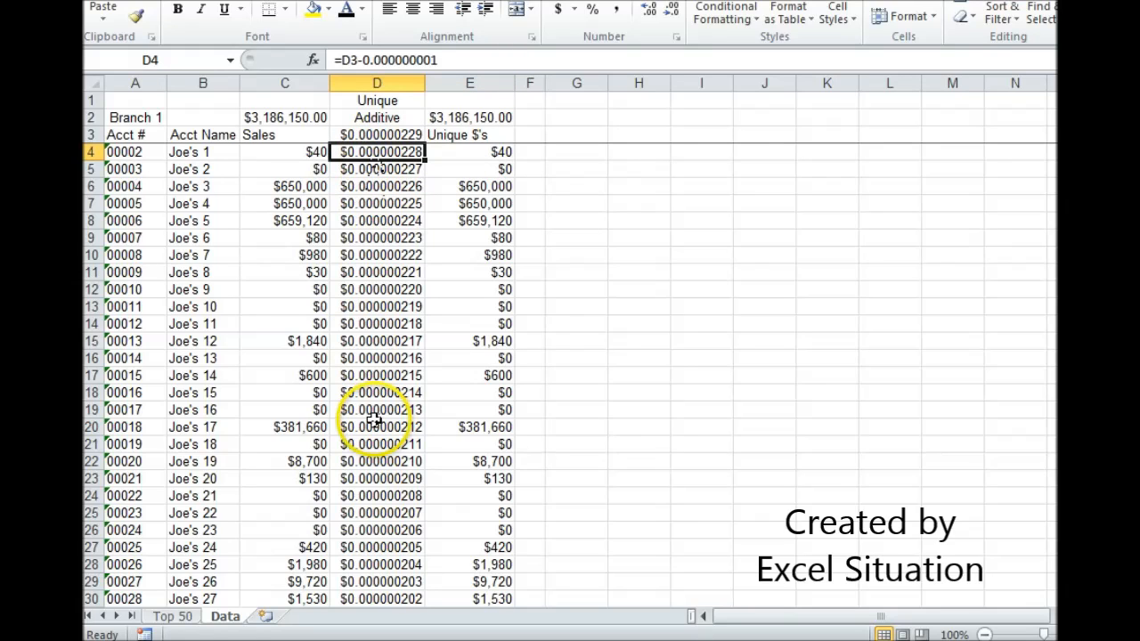
left_click(392, 136)
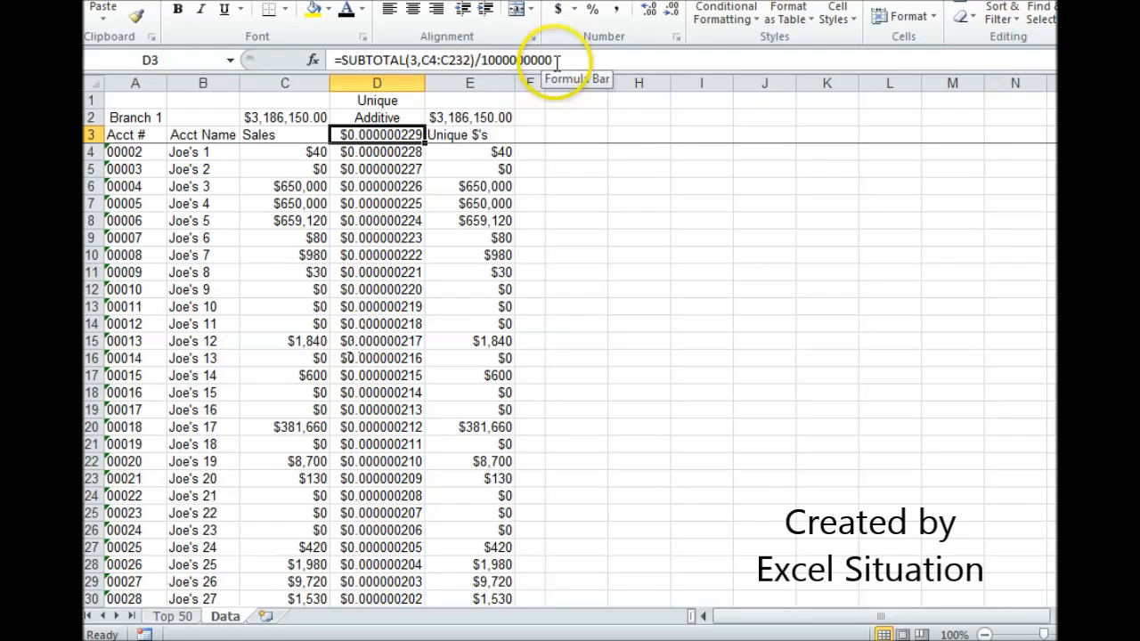
left_click(401, 151)
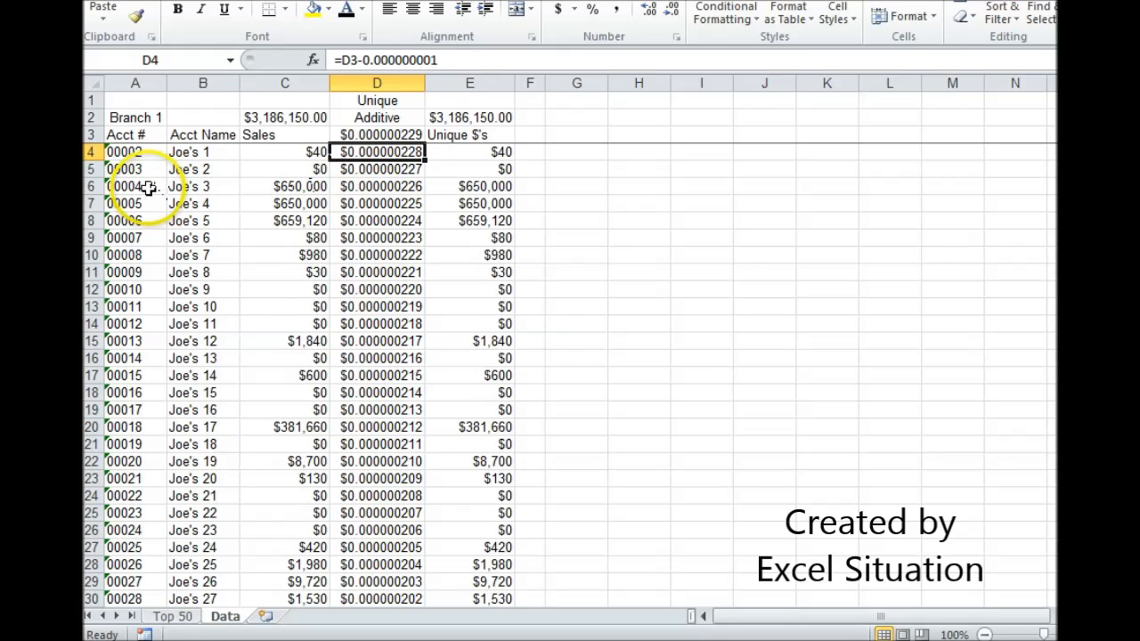
left_click(358, 189)
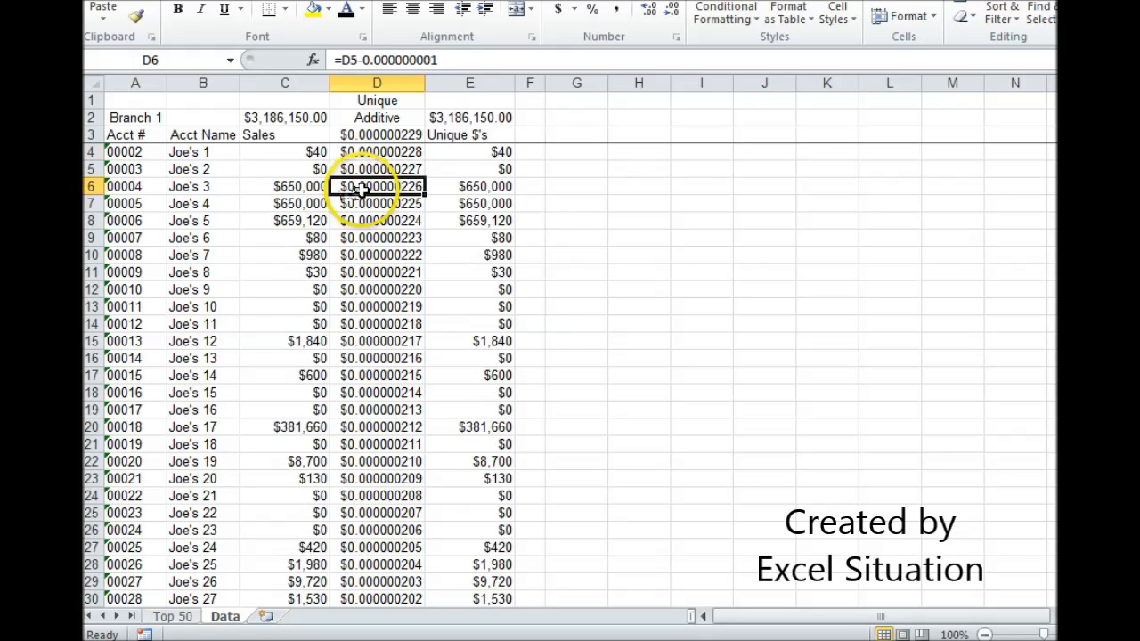
left_click(122, 186)
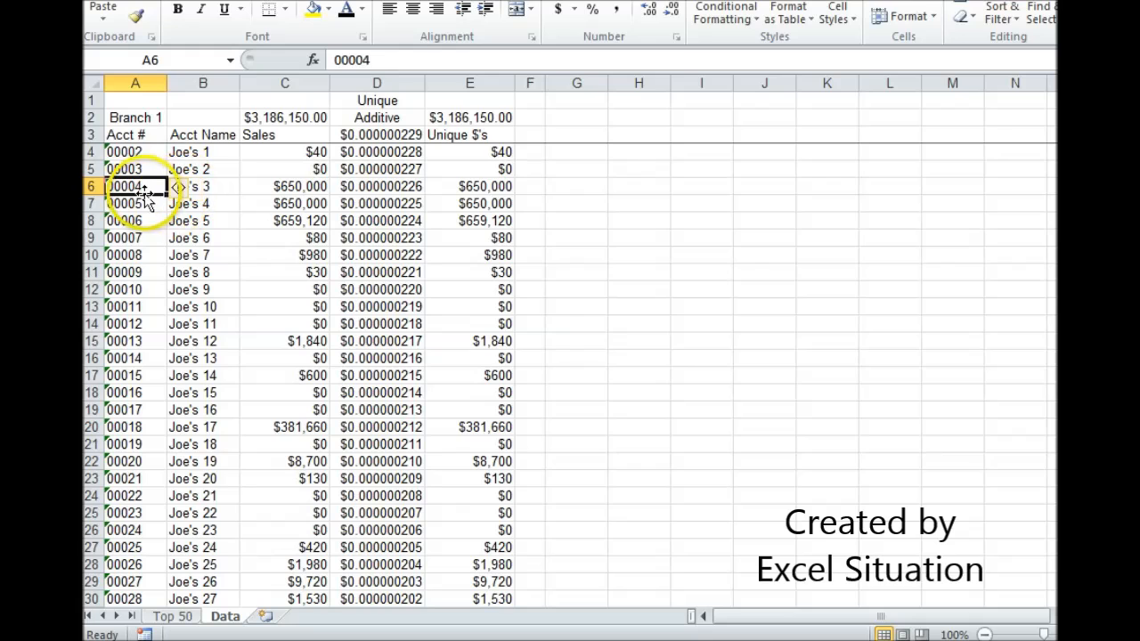
left_click(142, 203)
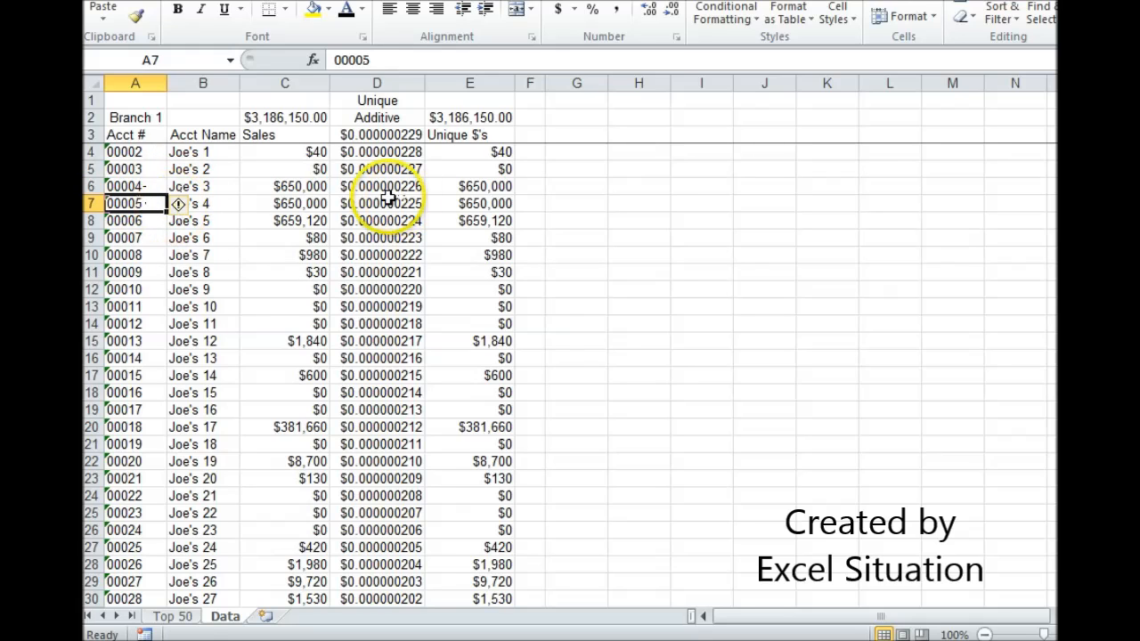
Step: Examine the Sales, Acct # and Acct formulas in D10, B10 and C10 of the Top 50 sheet and their rank input A10
left_click(172, 616)
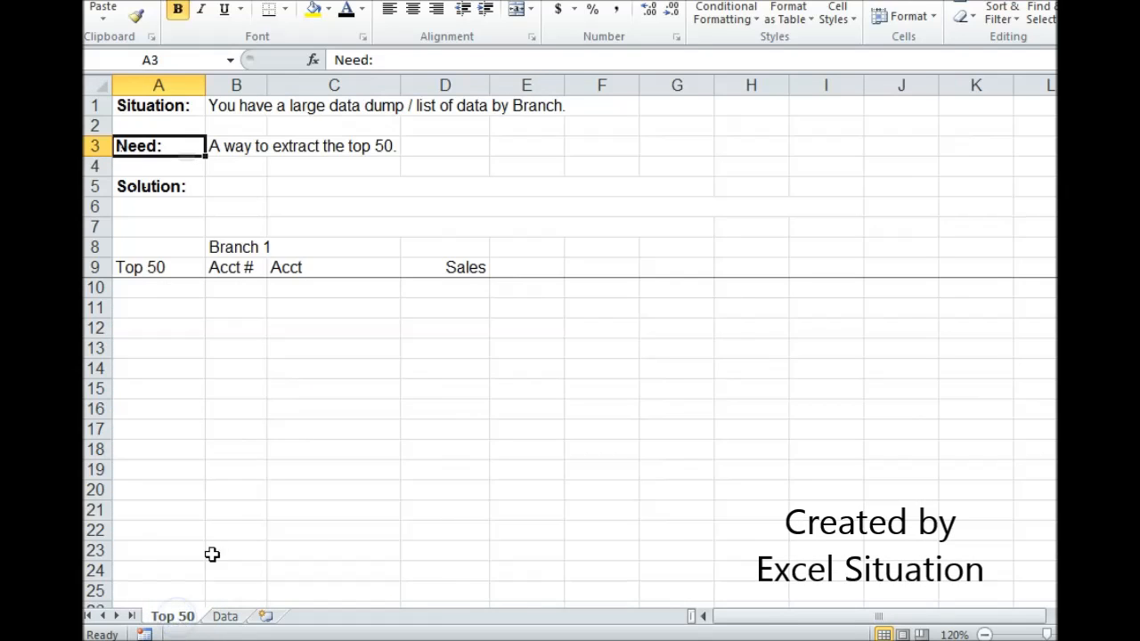
left_click(428, 289)
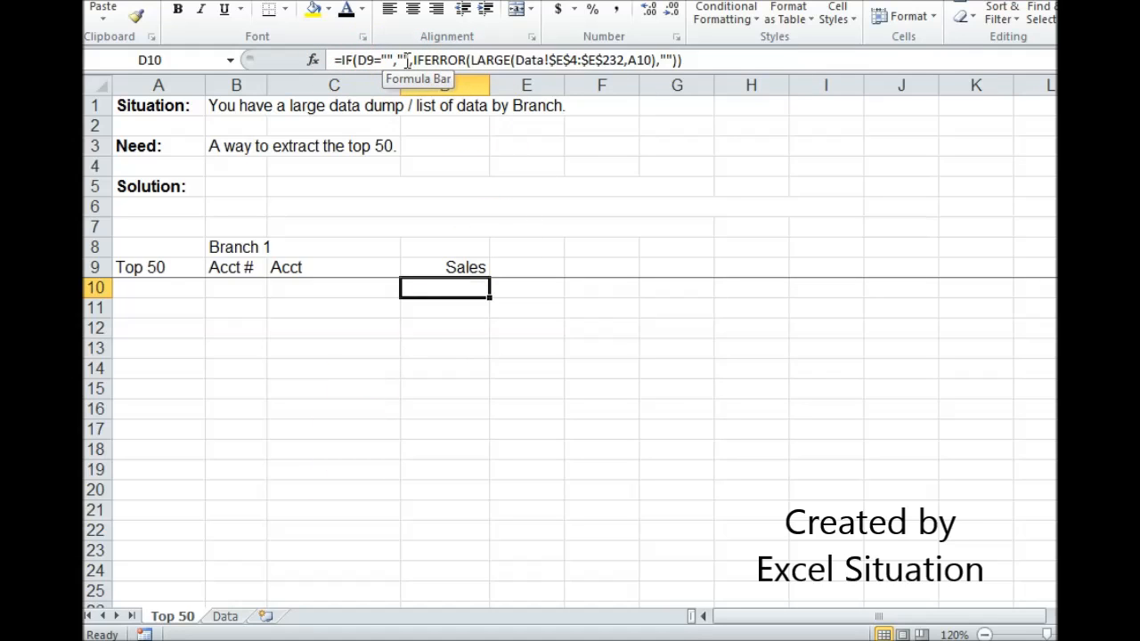
left_click(424, 285)
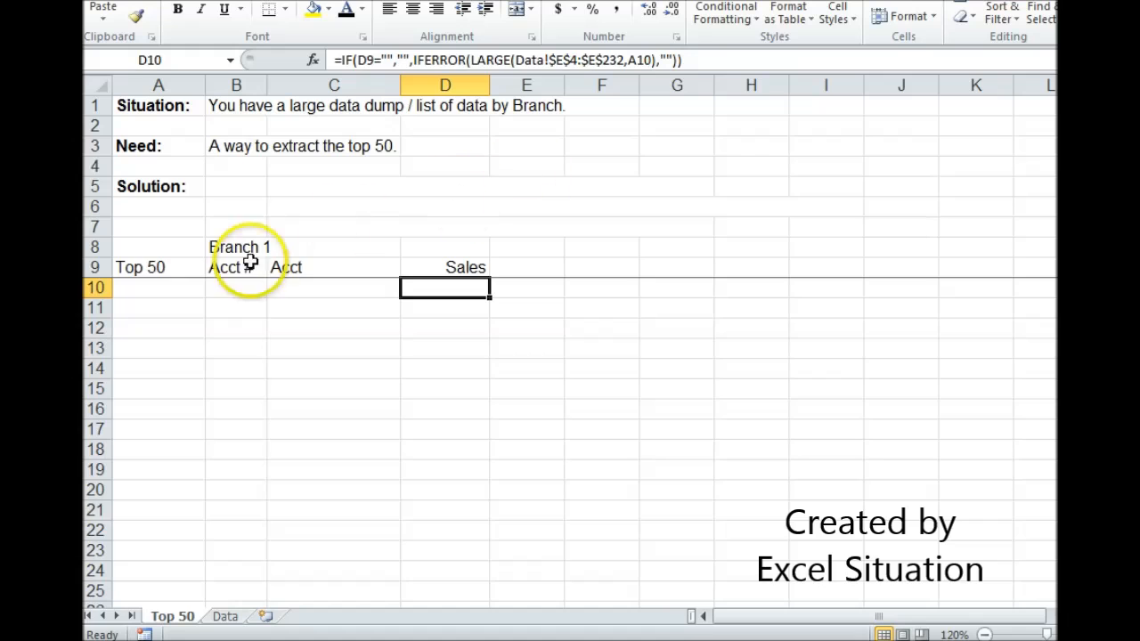
left_click(168, 290)
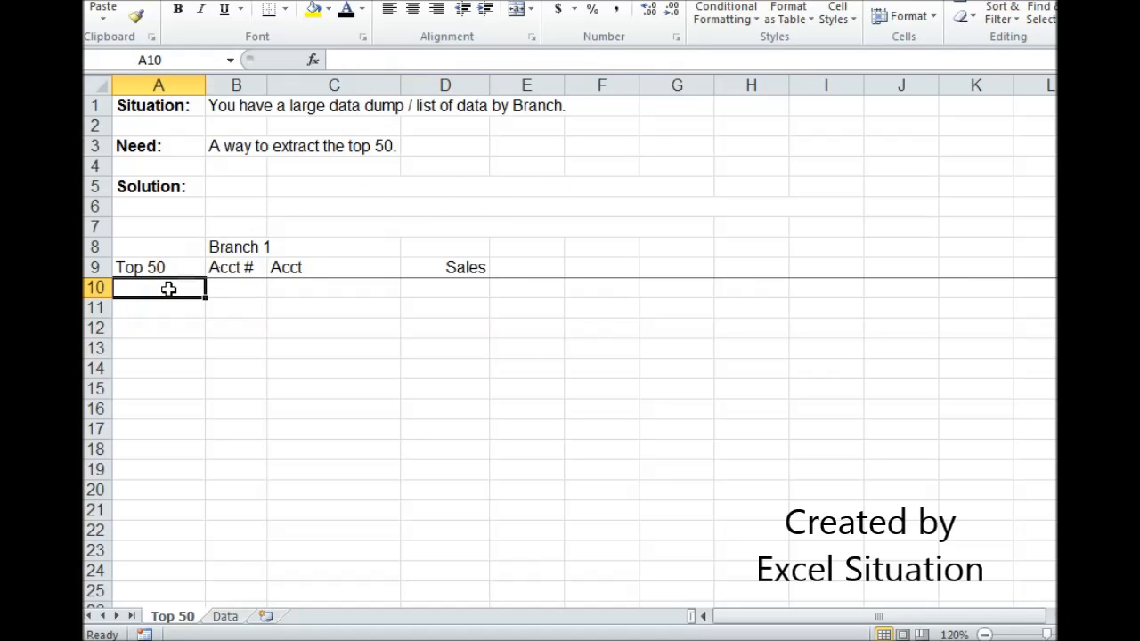
left_click(169, 290)
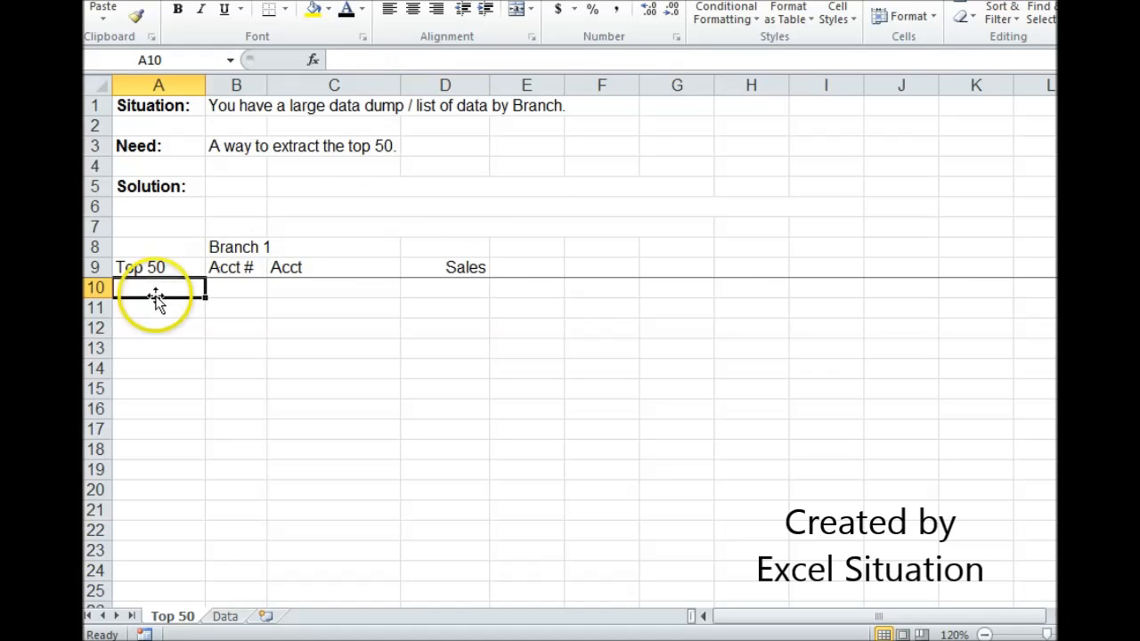
left_click(426, 283)
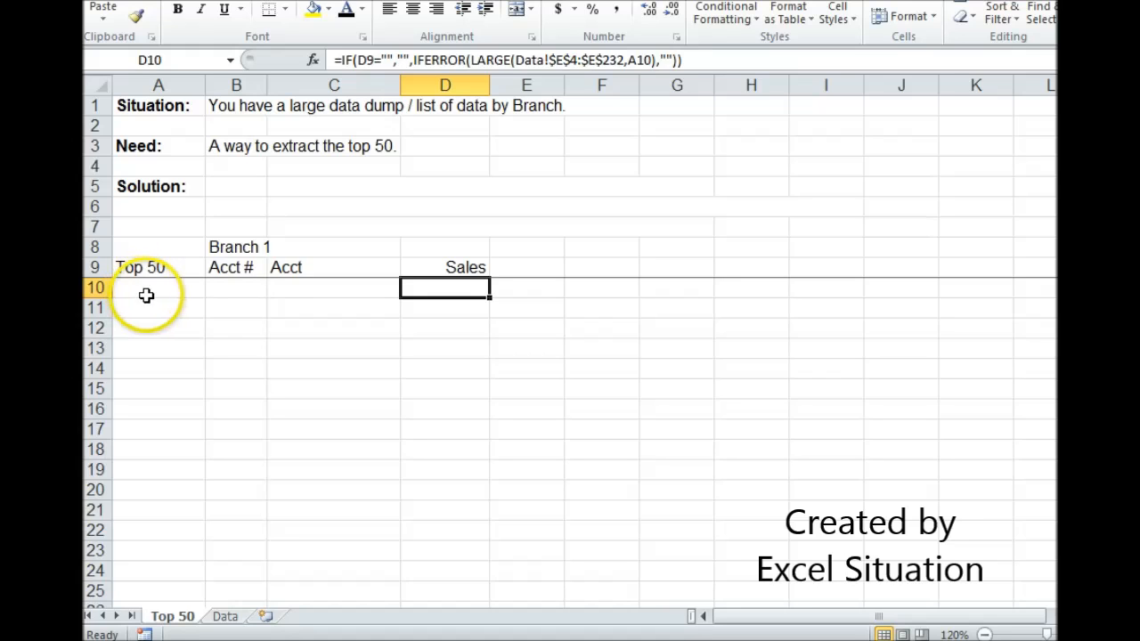
left_click(242, 290)
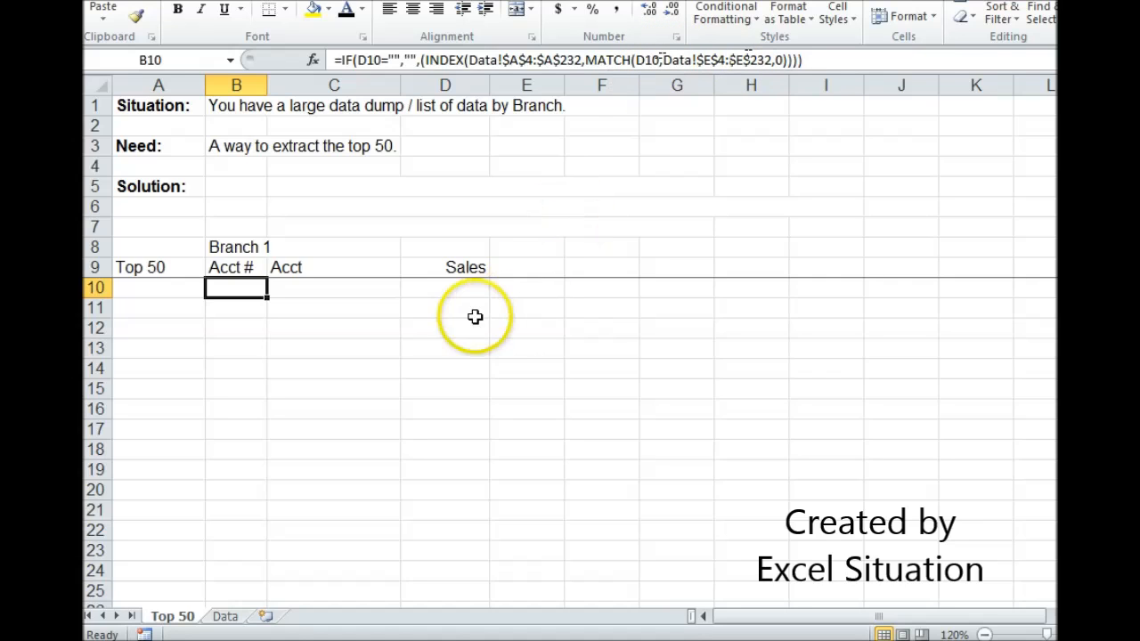
left_click(470, 288)
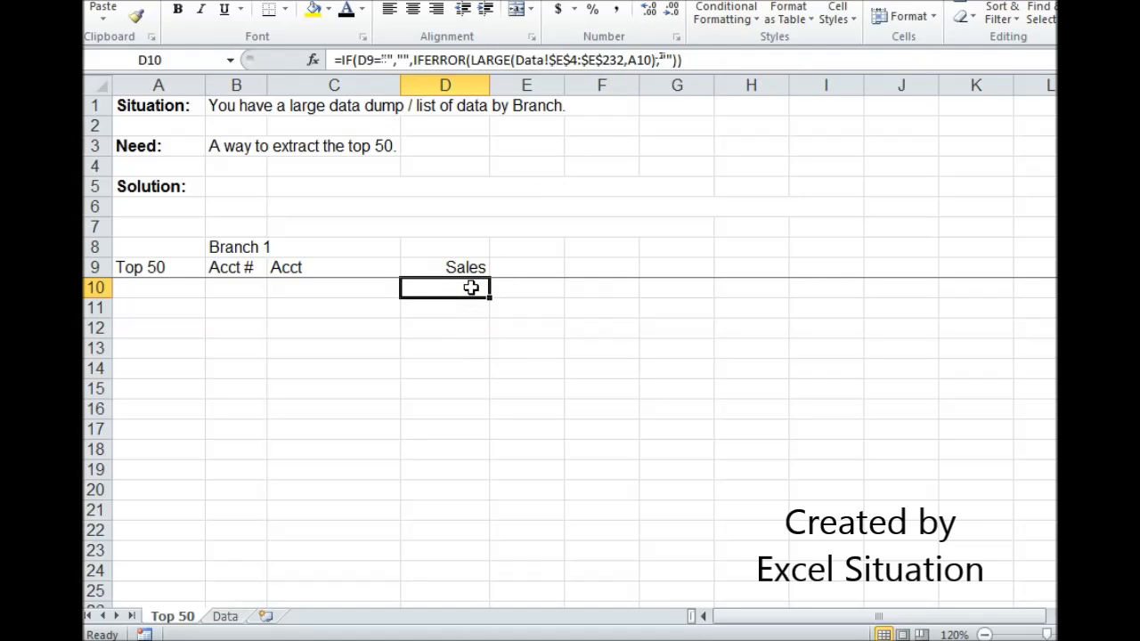
left_click(258, 288)
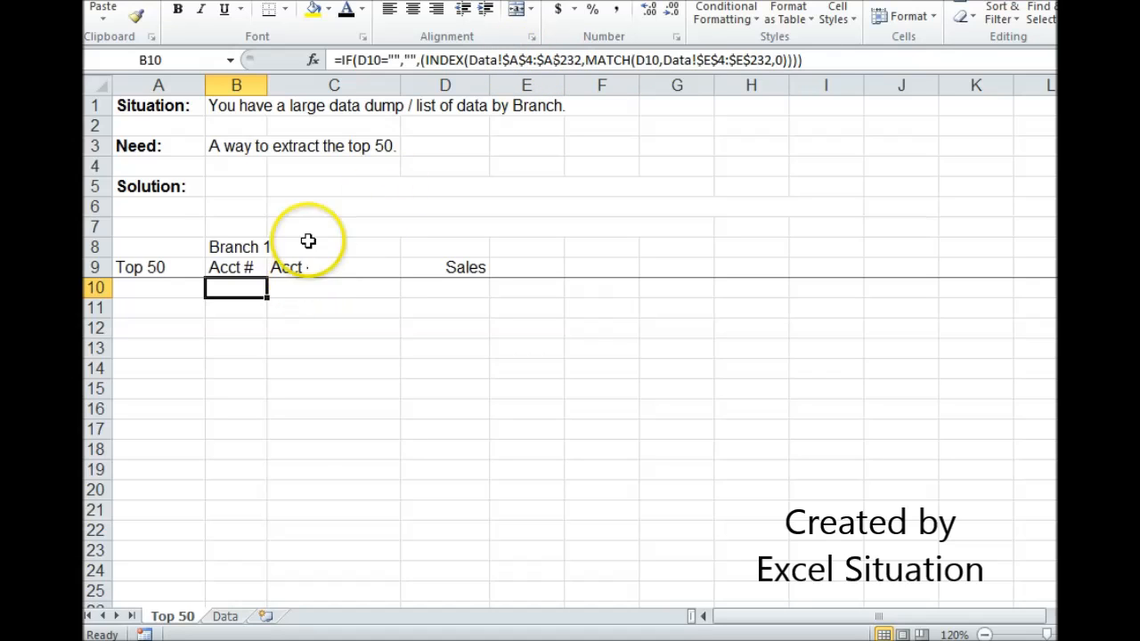
left_click(344, 286)
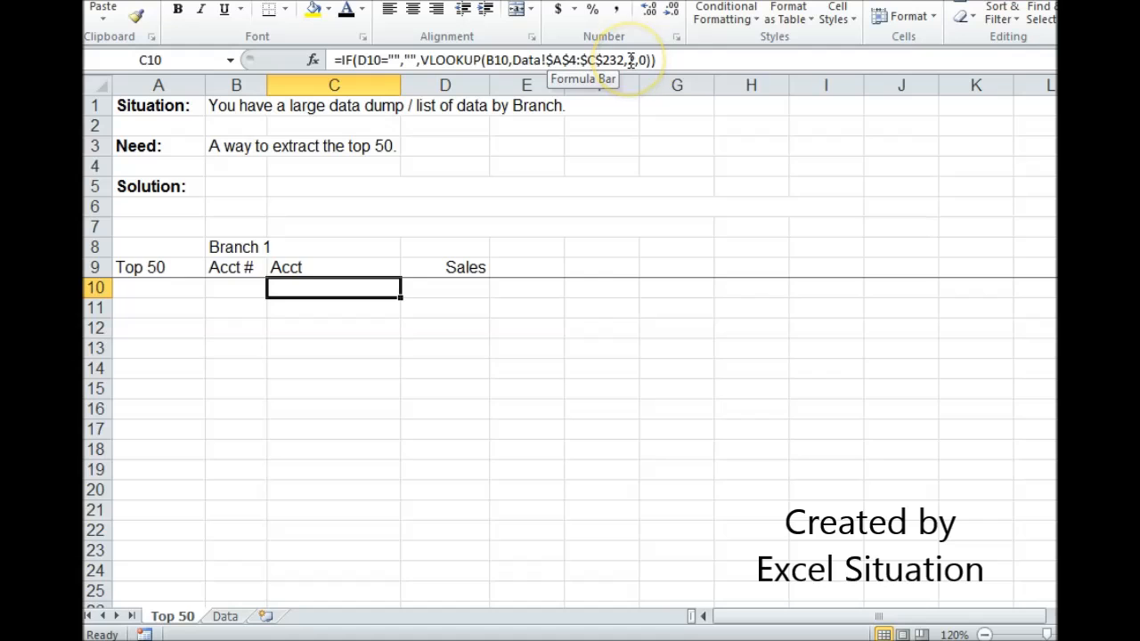
Step: Enter the ranks 1, 2 and 3 in cells A10 to A12 of the Top 50 column
left_click(180, 286)
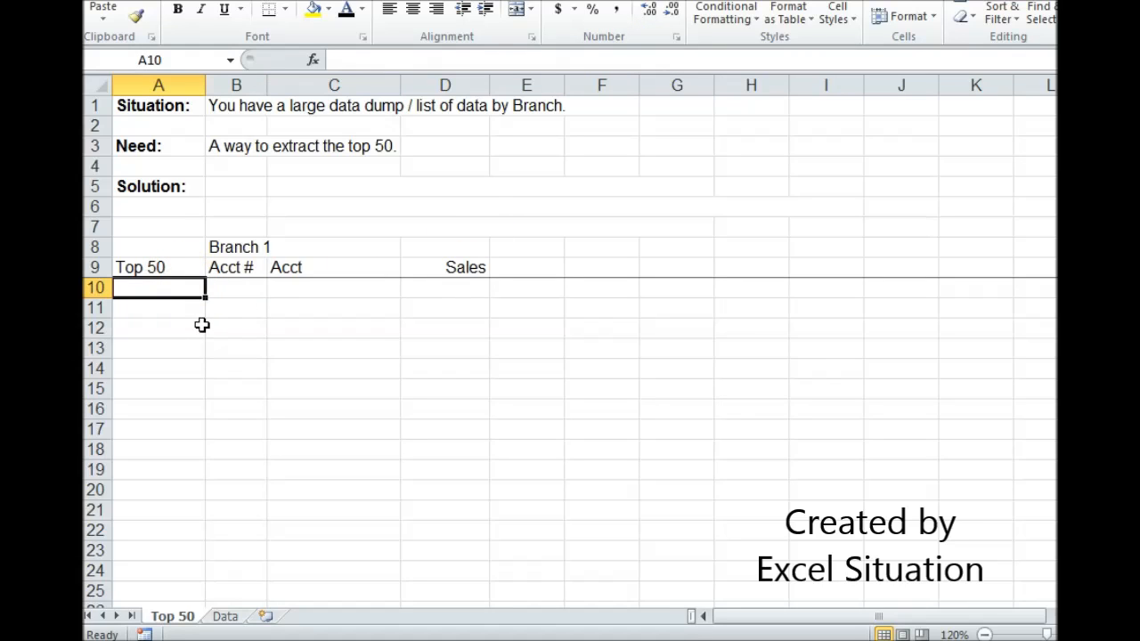
type("1")
key("Return")
type("2")
key("Return")
type("3")
key("Return")
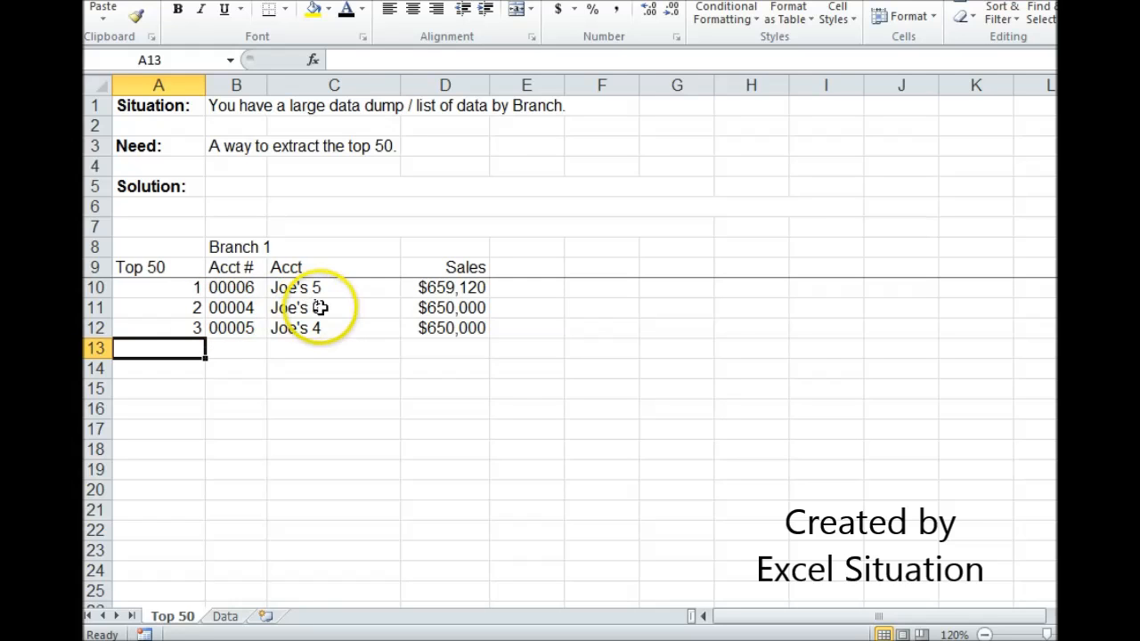
Step: Fill the ranks and formulas of A11:D12 down to rank 50 in row 59, and extend the fill to rank 233 in row 242
left_click_drag(196, 308, 464, 531)
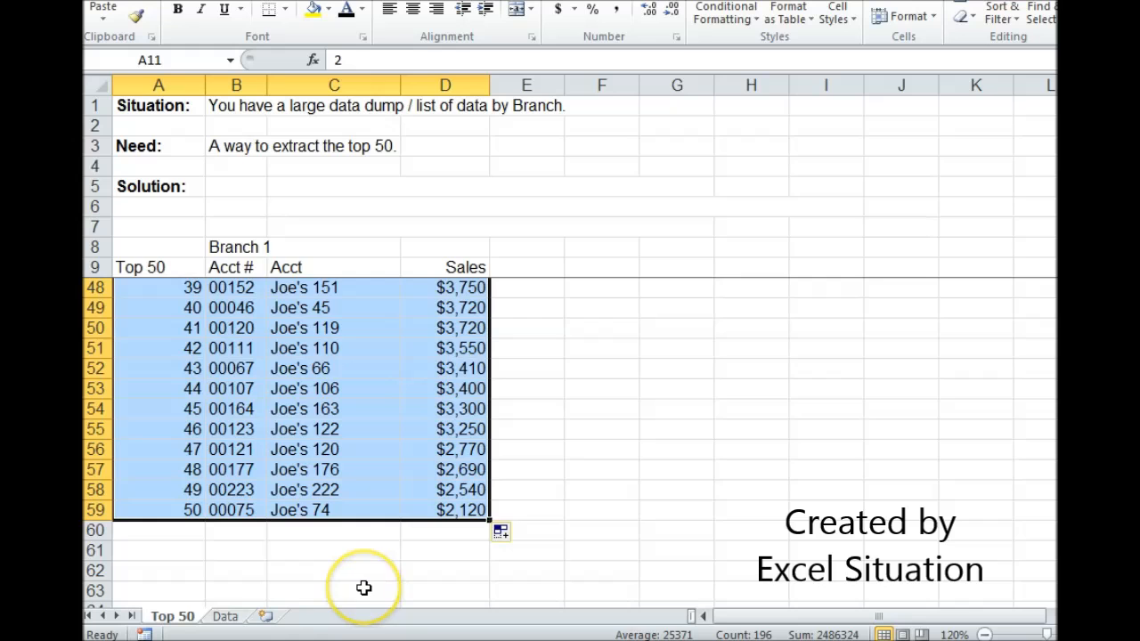
scroll(363, 581, "down", 2)
scroll(376, 517, "down", 2)
scroll(377, 513, "up", 1)
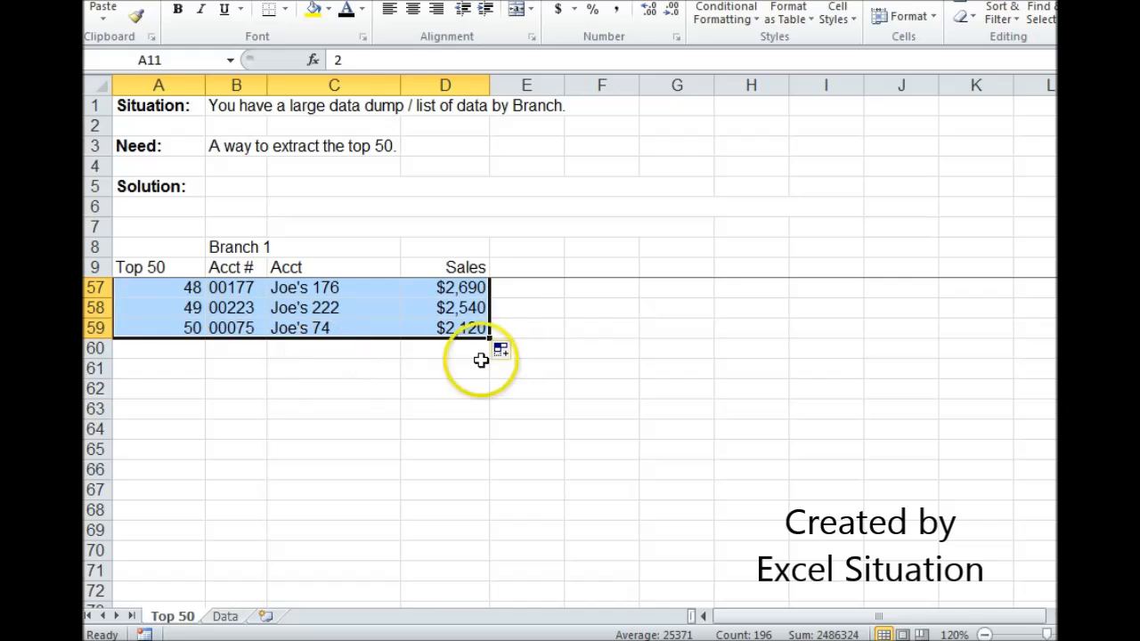
left_click_drag(489, 340, 472, 635)
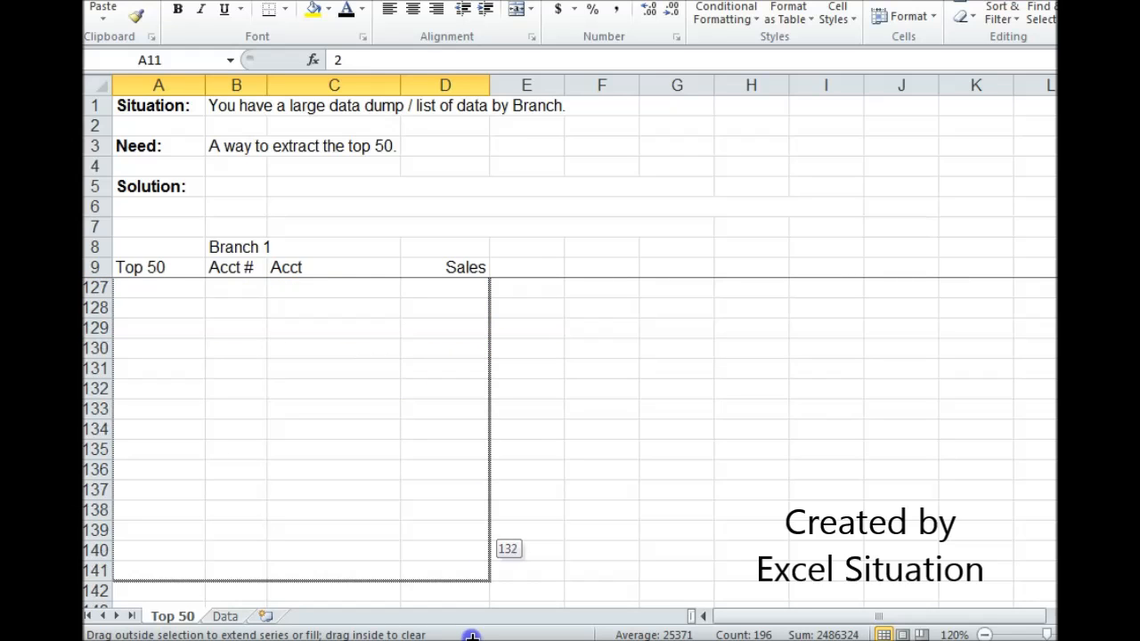
left_click_drag(468, 584, 468, 640)
left_click_drag(470, 579, 469, 579)
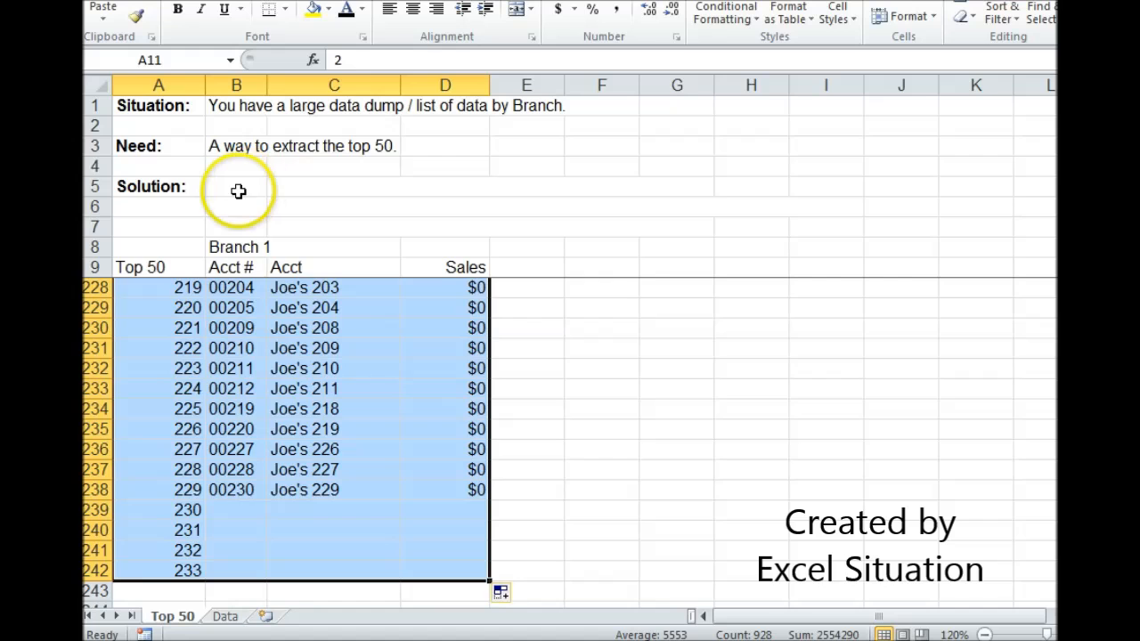
Step: Change the font color of the Solution formula notes in B5:C7 to black
left_click_drag(238, 190, 333, 233)
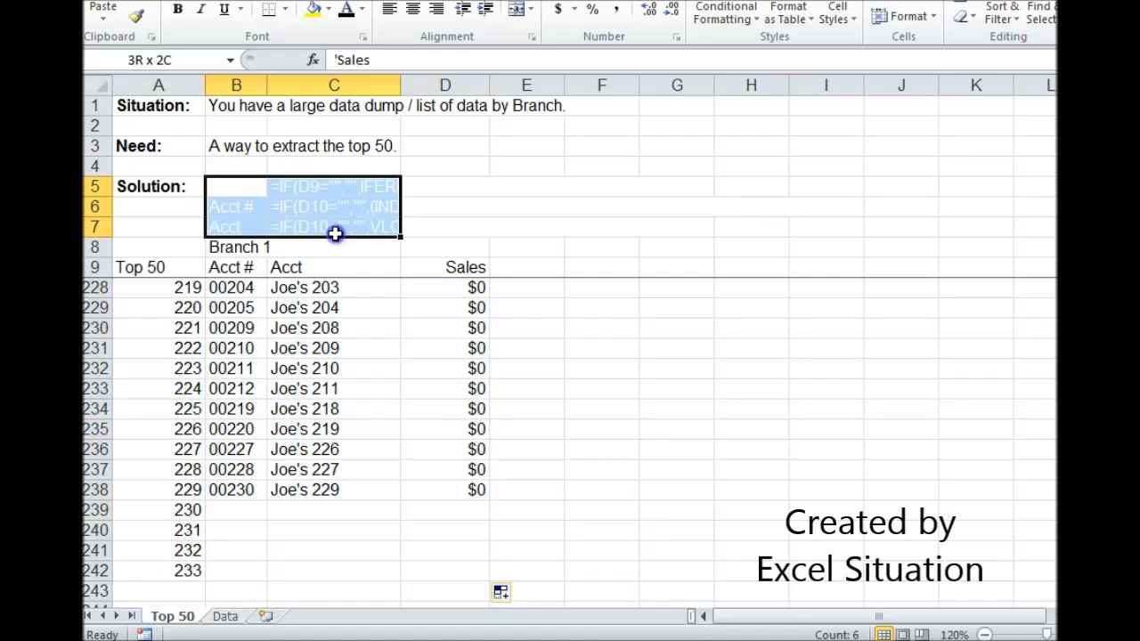
left_click(348, 13)
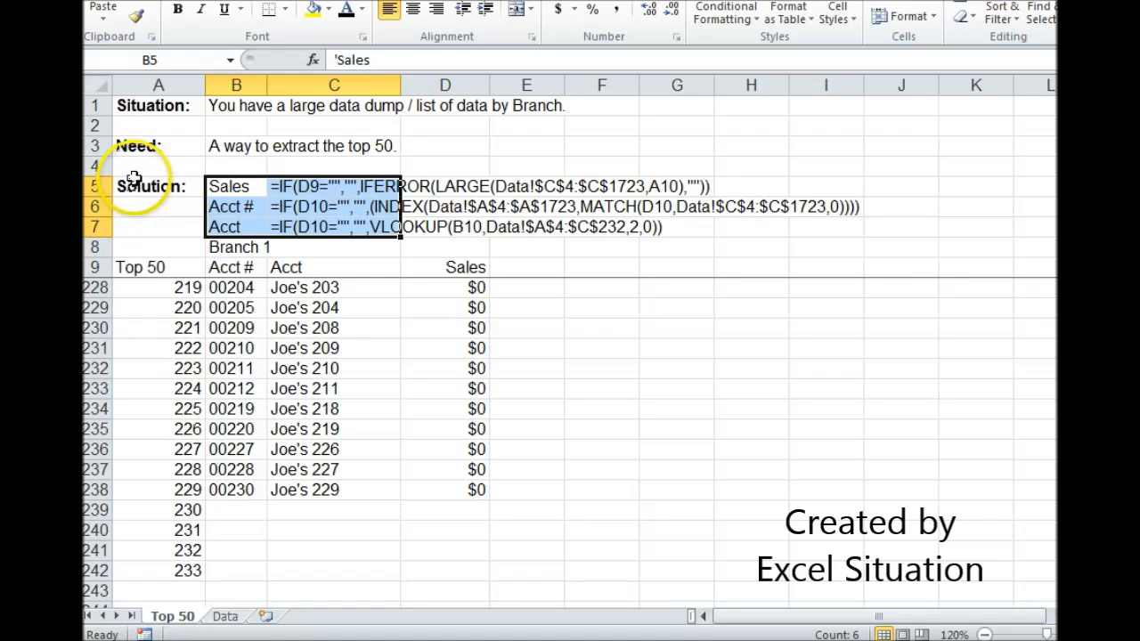
left_click(139, 148)
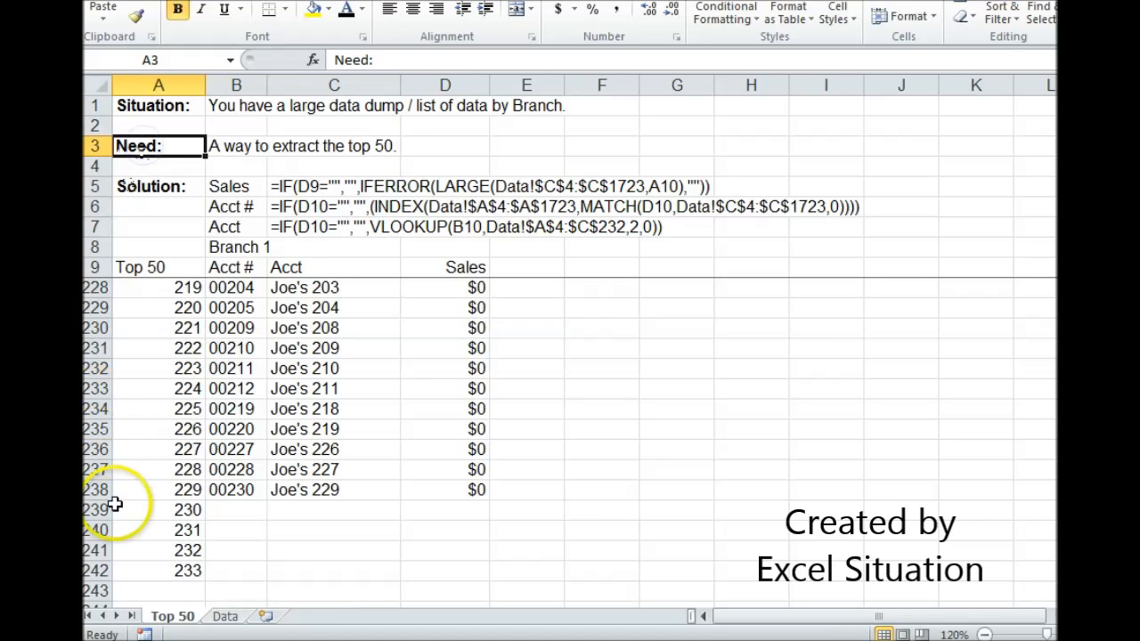